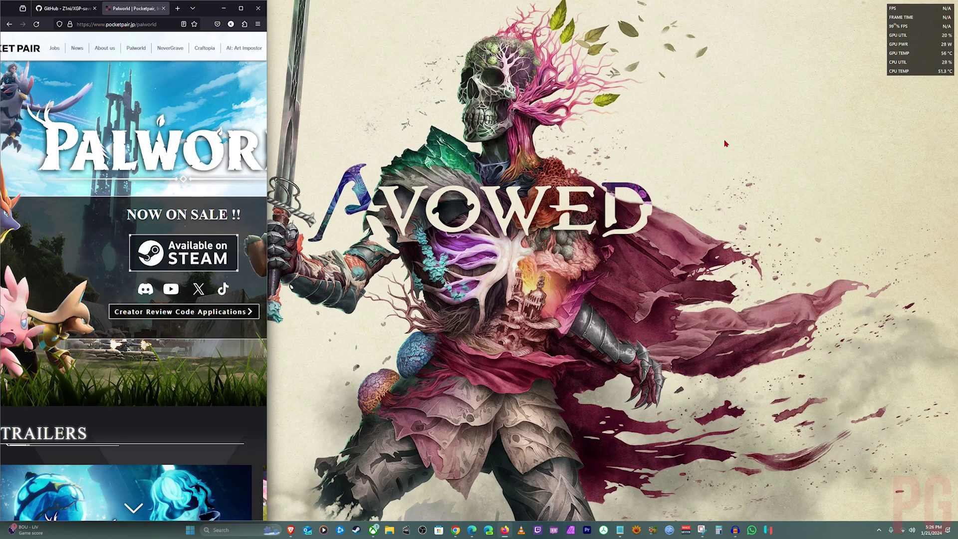
- Run %appdata% from the Run dialog to open AppData\Roaming in File Explorer
{"action": "key", "text": "super+r"}
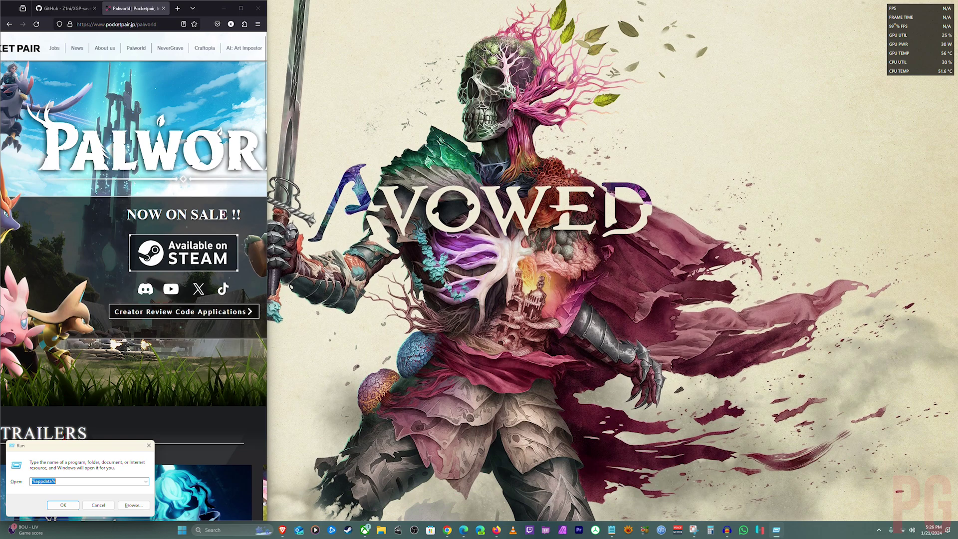
{"action": "left_click_drag", "start_coordinate": [77, 451], "coordinate": [540, 165]}
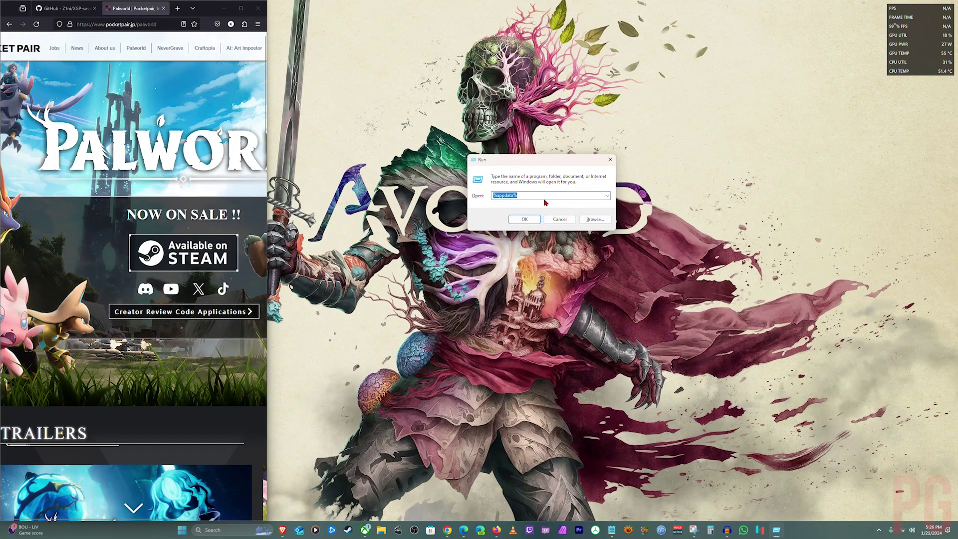
{"action": "left_click", "coordinate": [528, 195]}
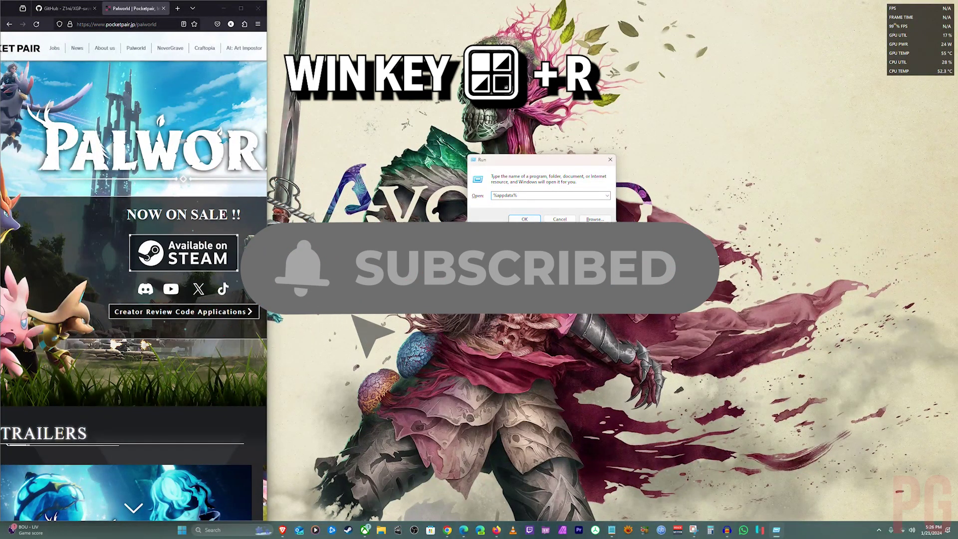
{"action": "key", "text": "Return"}
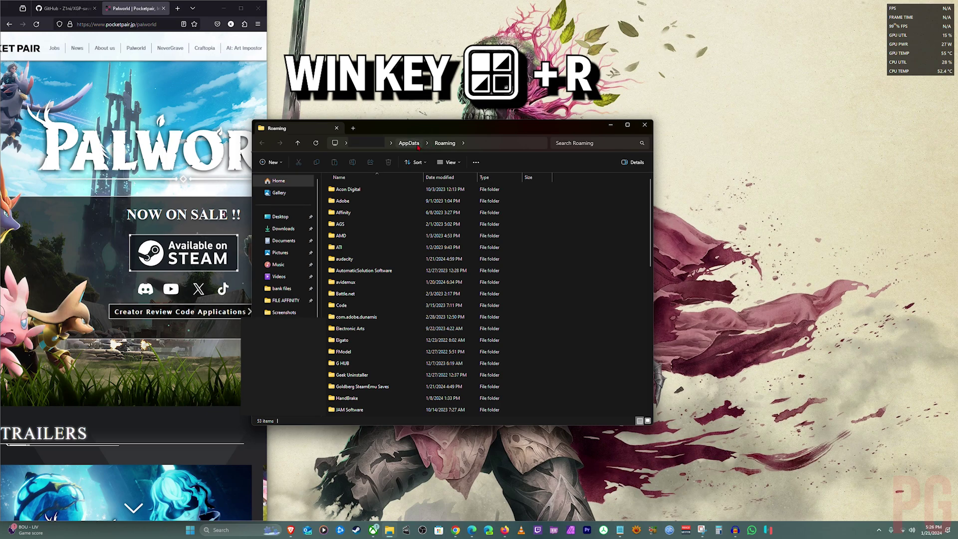
- Go to AppData\Local and sort it by Date modified, newest first
{"action": "left_click", "coordinate": [418, 147]}
{"action": "double_click", "coordinate": [343, 189]}
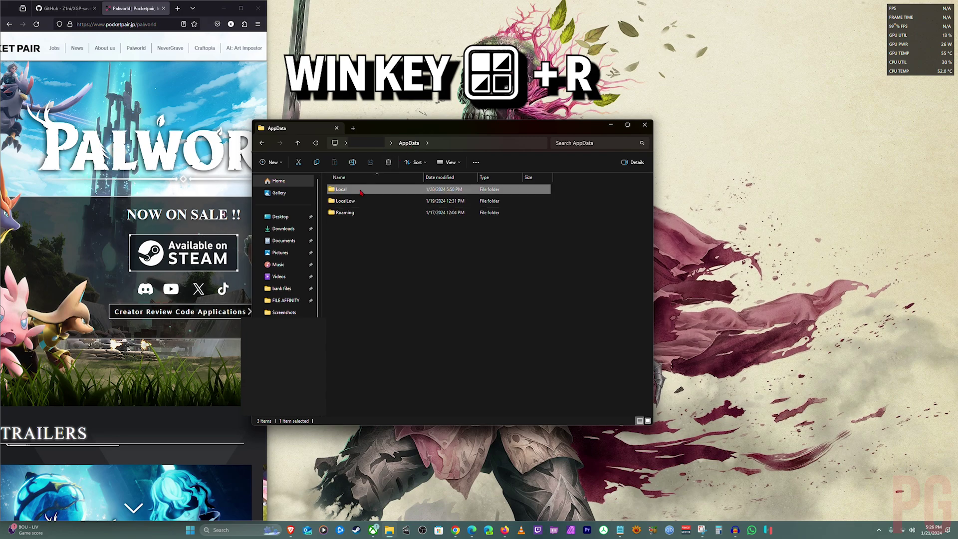
{"action": "scroll", "coordinate": [371, 260], "scroll_direction": "down", "scroll_amount": 5}
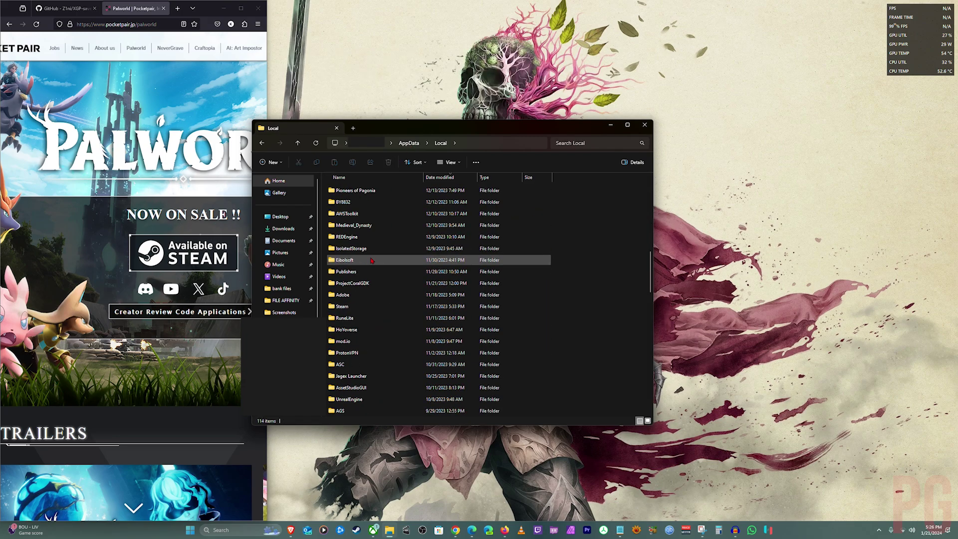
{"action": "scroll", "coordinate": [368, 271], "scroll_direction": "up", "scroll_amount": 5}
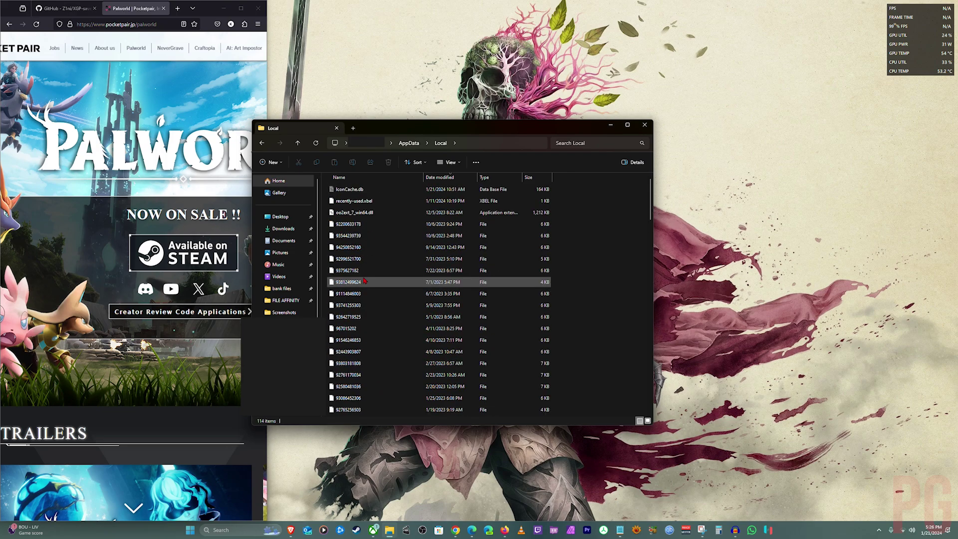
{"action": "left_click", "coordinate": [448, 177]}
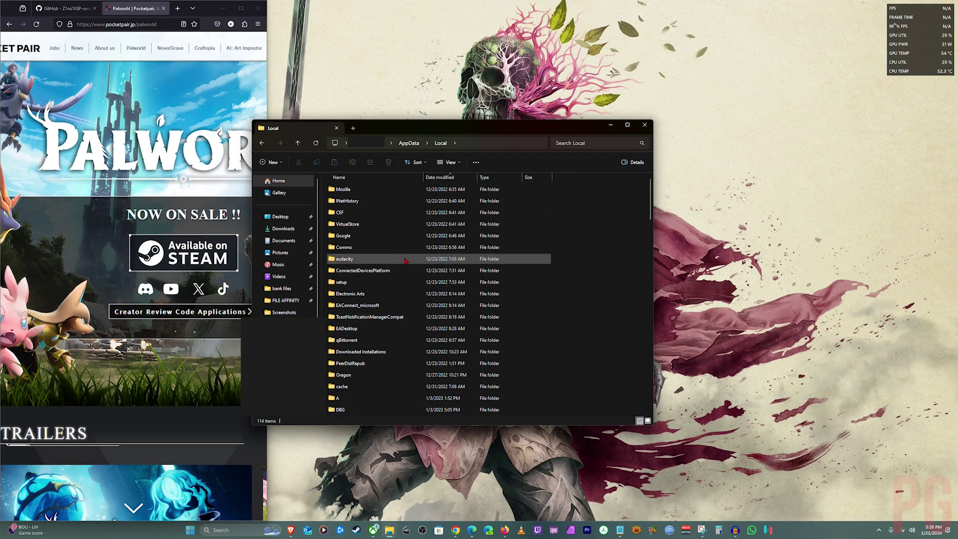
{"action": "left_click", "coordinate": [440, 178]}
{"action": "scroll", "coordinate": [438, 190], "scroll_direction": "down", "scroll_amount": 10}
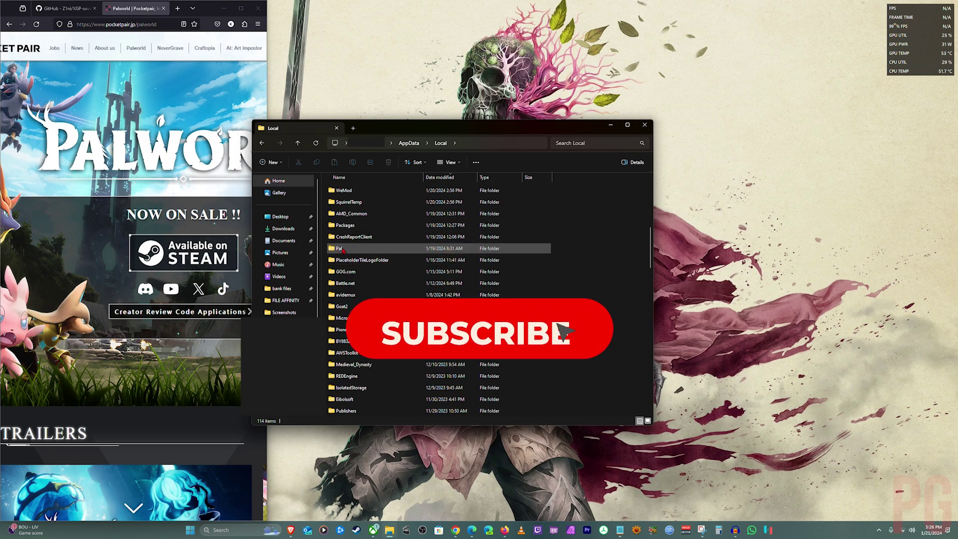
- Open Pal > Saved > SaveGames > the numbered Steam ID folder
{"action": "mouse_move", "coordinate": [344, 250]}
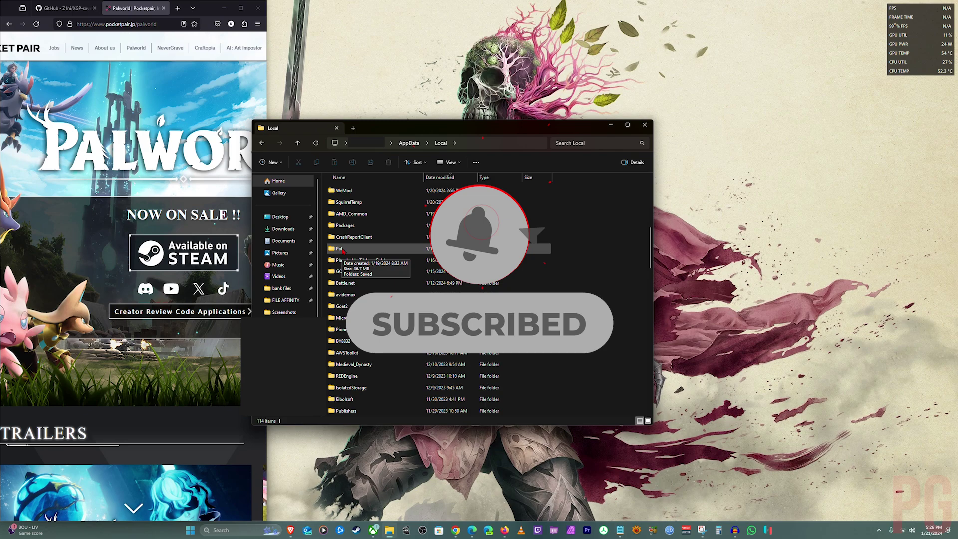
{"action": "double_click", "coordinate": [343, 249]}
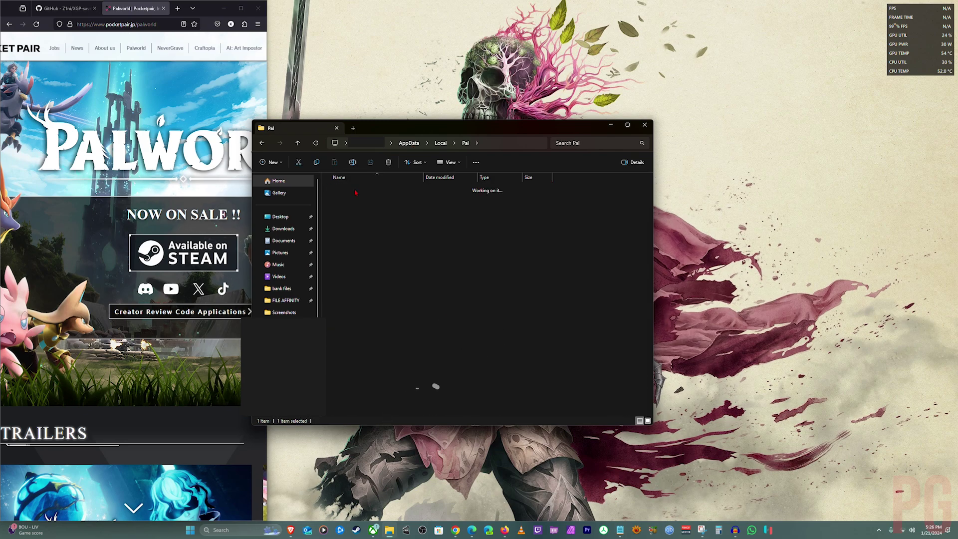
{"action": "double_click", "coordinate": [356, 189]}
{"action": "double_click", "coordinate": [359, 236]}
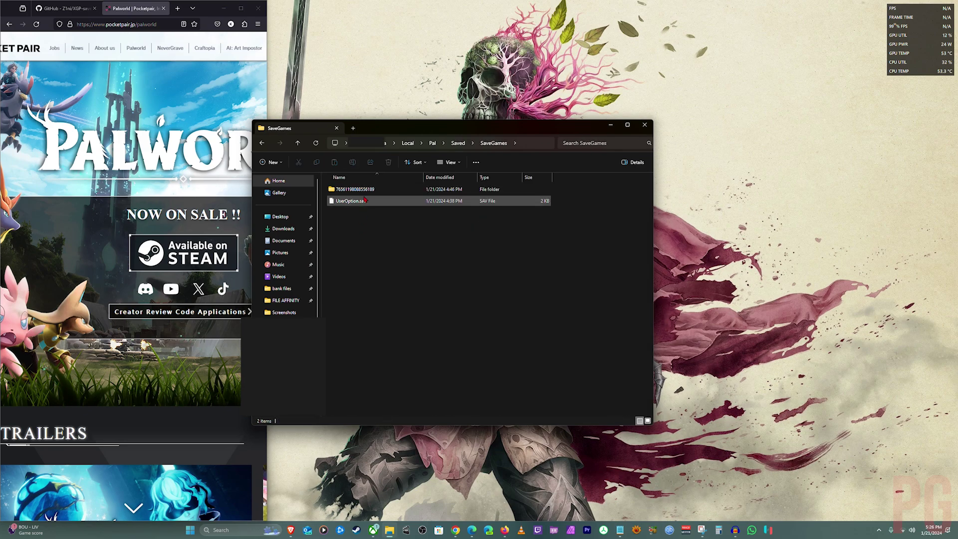
{"action": "double_click", "coordinate": [367, 189]}
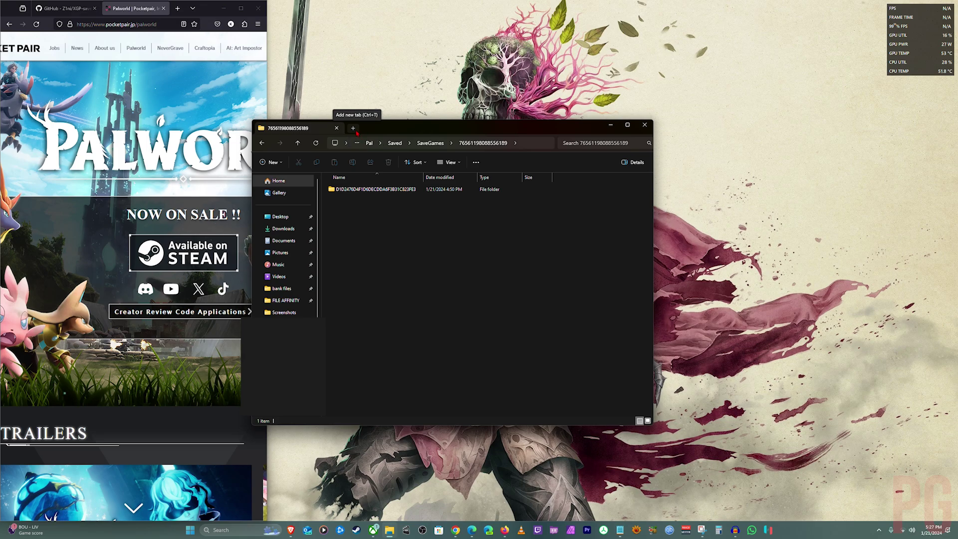
- Add a second Explorer tab showing the Downloads folder with xgp-save-extractor.exe
{"action": "left_click", "coordinate": [353, 128]}
{"action": "left_click", "coordinate": [287, 229]}
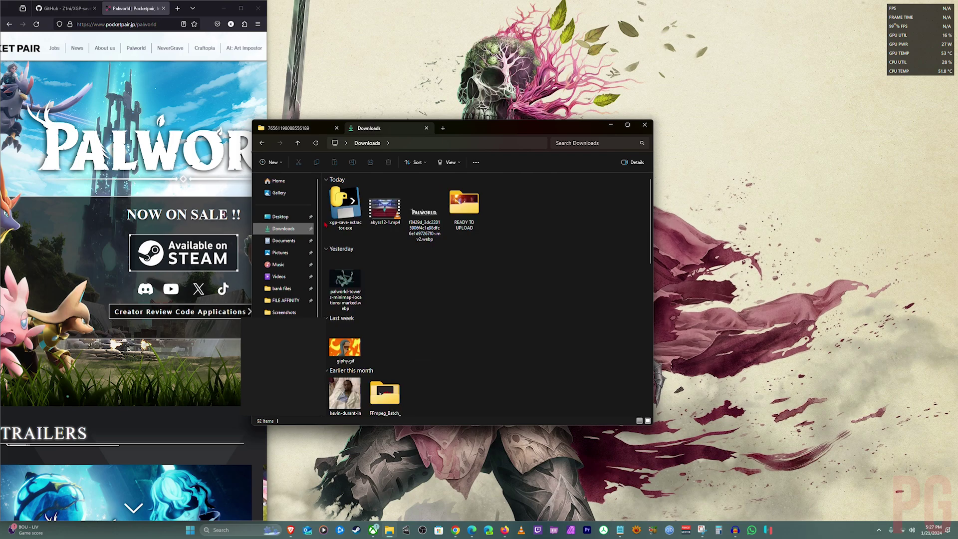
- Run xgp-save-extractor.exe to write the 5.92 MB Palworld save zip into Downloads
{"action": "double_click", "coordinate": [352, 210]}
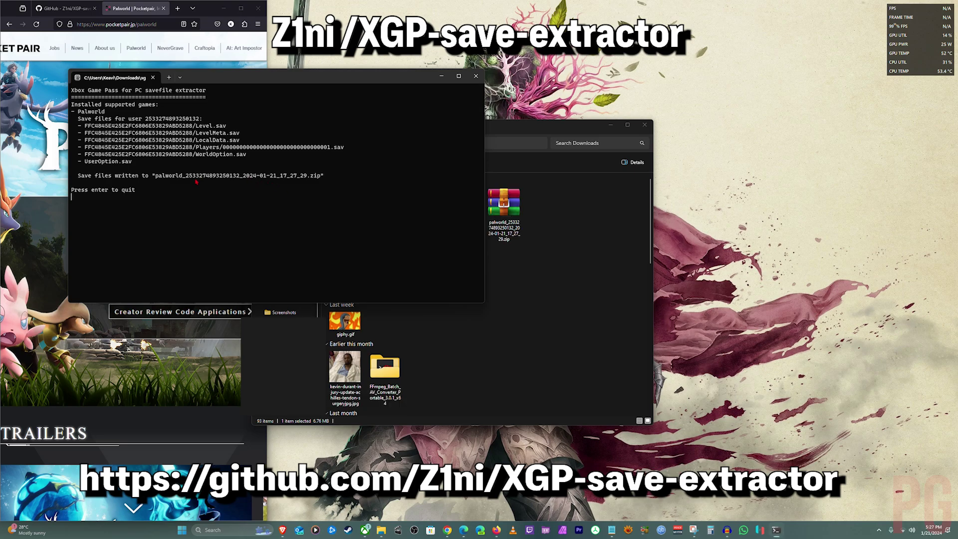
{"action": "left_click", "coordinate": [538, 235]}
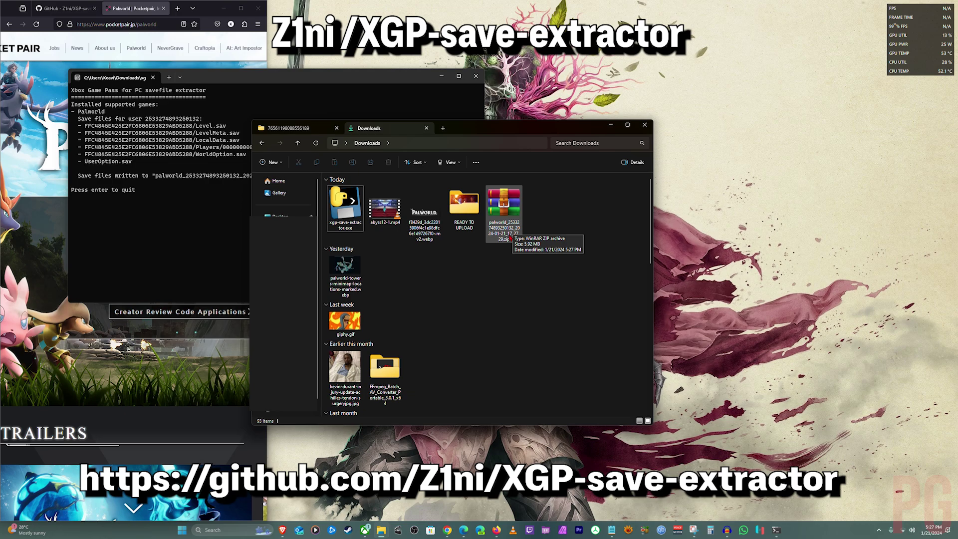
- Open the Palworld zip's world folder in WinRAR and drag Players and the .sav files onto the Steam world folder
{"action": "double_click", "coordinate": [510, 234]}
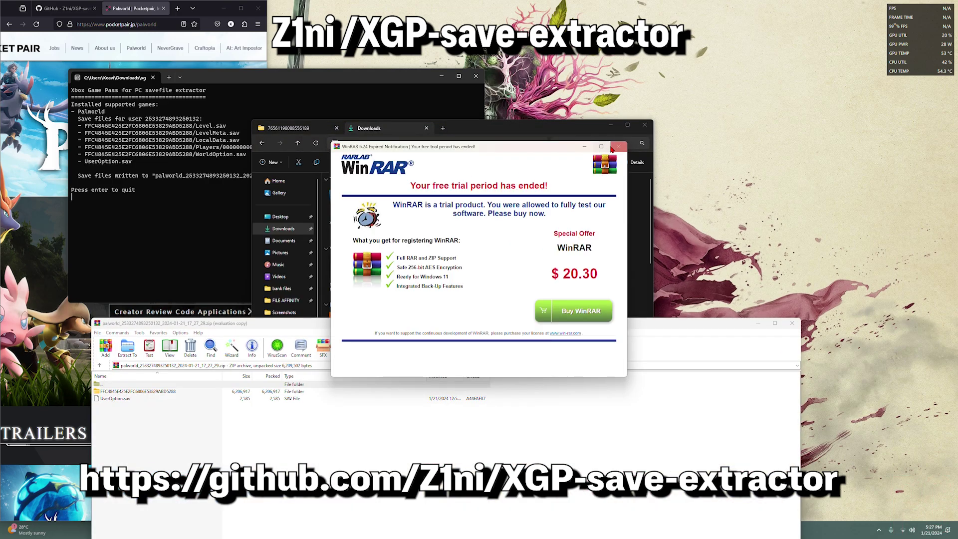
{"action": "left_click", "coordinate": [619, 147]}
{"action": "double_click", "coordinate": [155, 393]}
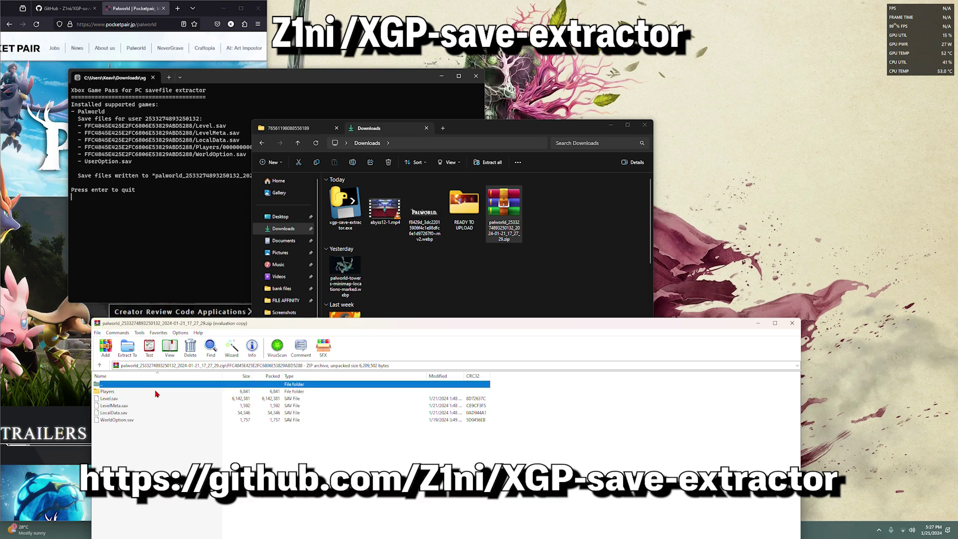
{"action": "left_click_drag", "start_coordinate": [127, 448], "coordinate": [112, 393]}
{"action": "left_click", "coordinate": [142, 446]}
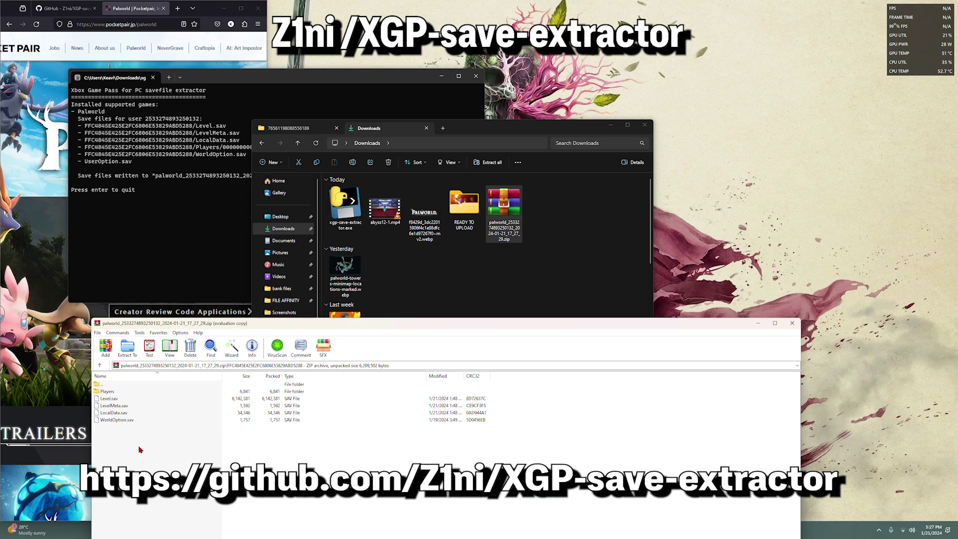
{"action": "left_click_drag", "start_coordinate": [142, 446], "coordinate": [364, 194]}
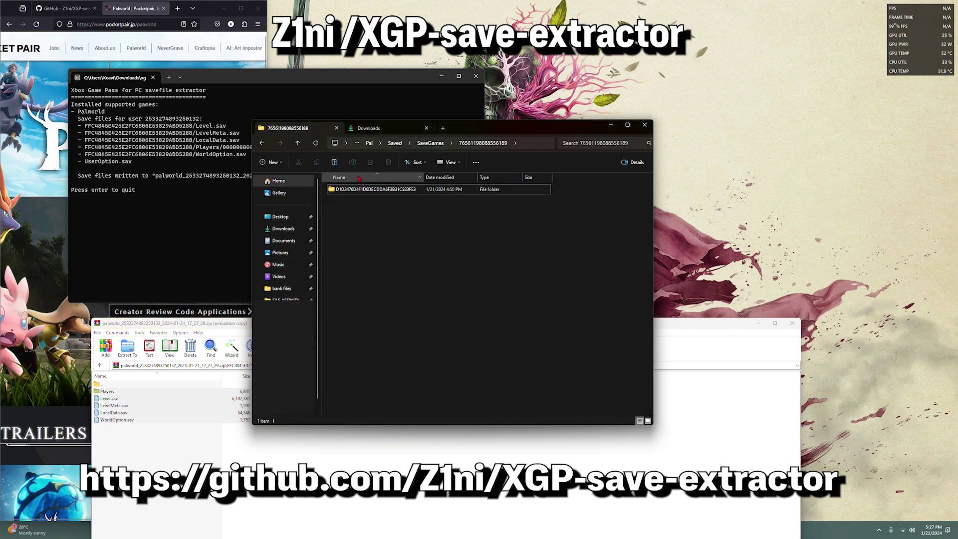
- Replace the Steam world folder's save files with the Game Pass versions, then minimize Explorer
{"action": "double_click", "coordinate": [364, 192]}
{"action": "left_click_drag", "start_coordinate": [378, 308], "coordinate": [406, 336]}
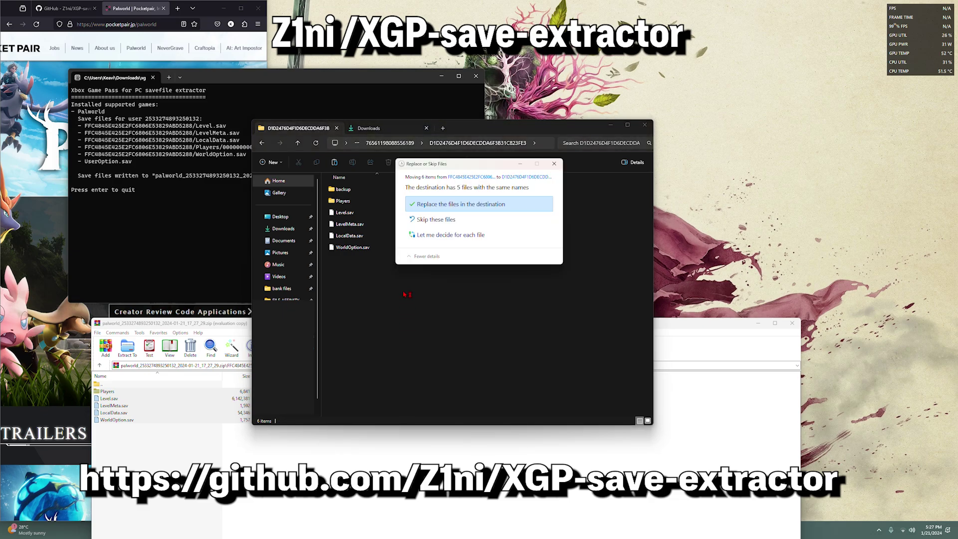
{"action": "left_click", "coordinate": [435, 208]}
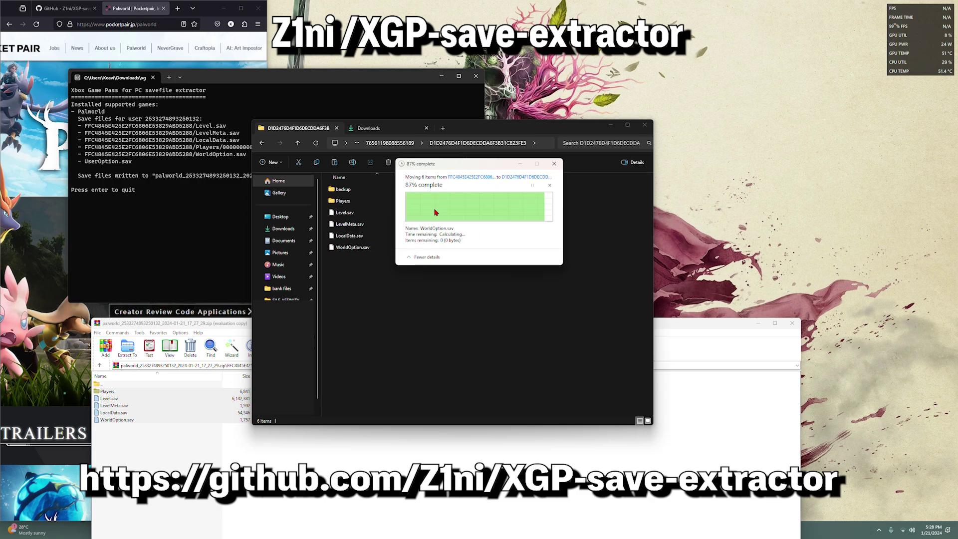
{"action": "left_click", "coordinate": [610, 125]}
- Minimize WinRAR and the terminal, then compare both Palworld windows showing MILK LANDS, day 26, level 39
{"action": "left_click", "coordinate": [757, 323]}
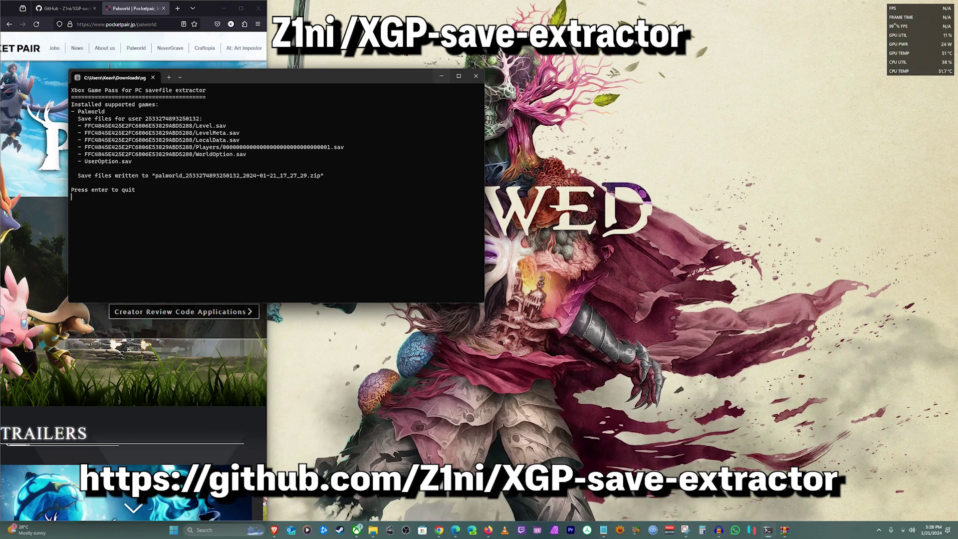
{"action": "left_click", "coordinate": [441, 78]}
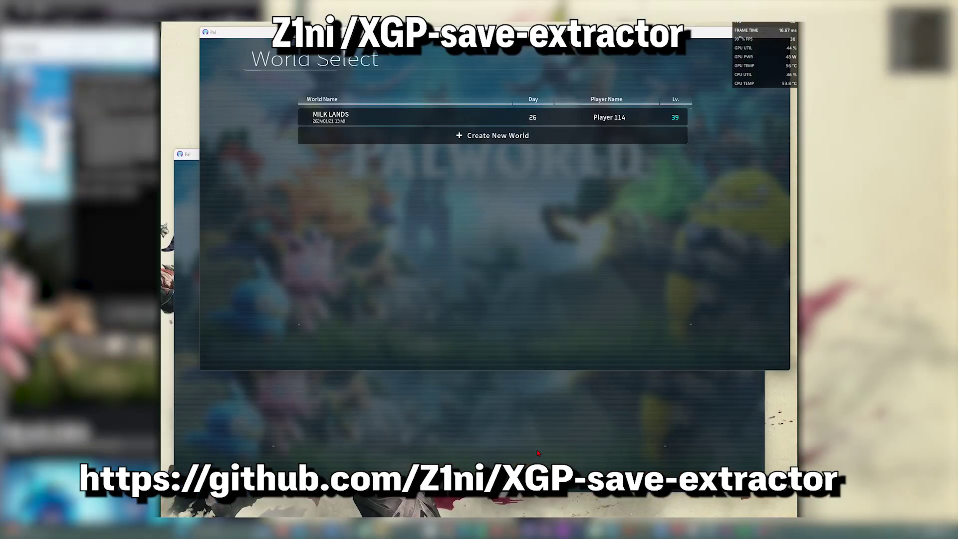
{"action": "left_click", "coordinate": [542, 436]}
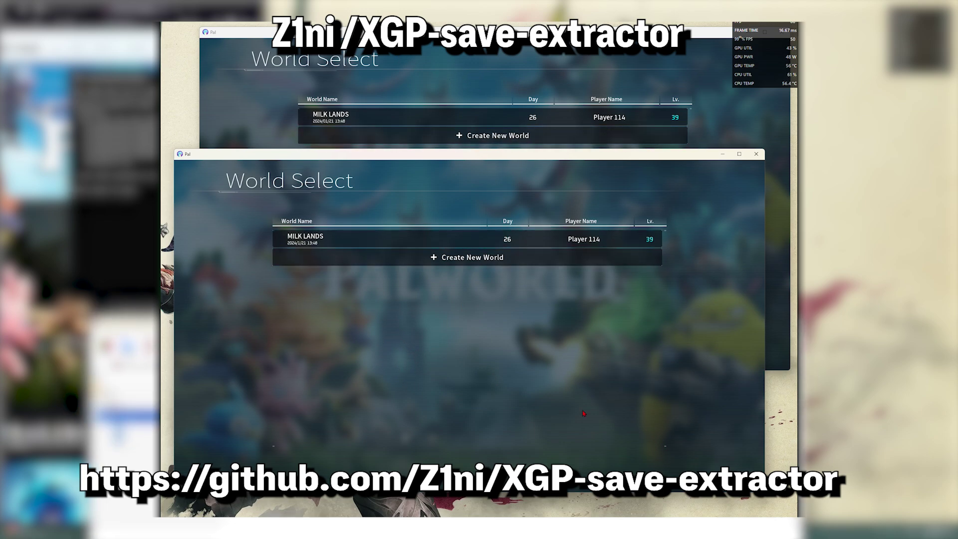
{"action": "left_click_drag", "start_coordinate": [478, 156], "coordinate": [483, 161]}
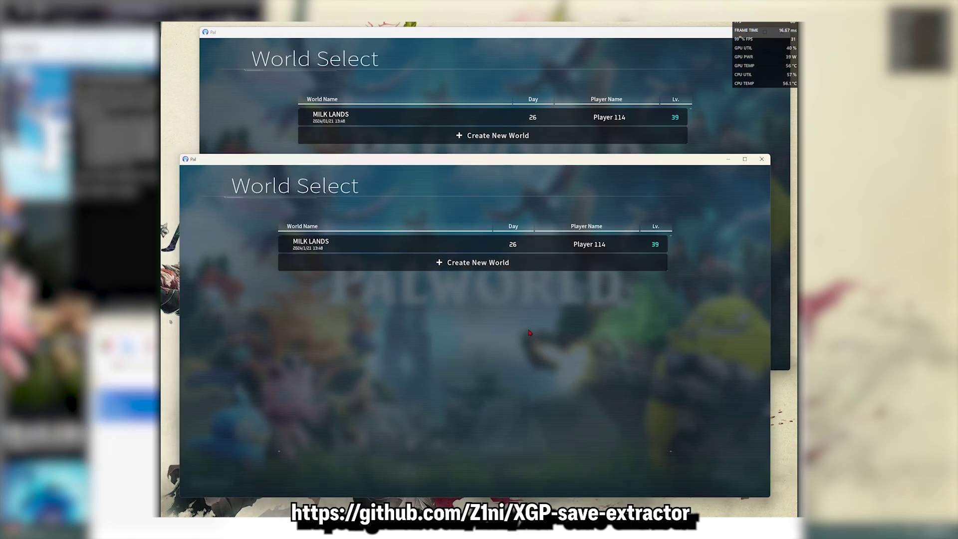